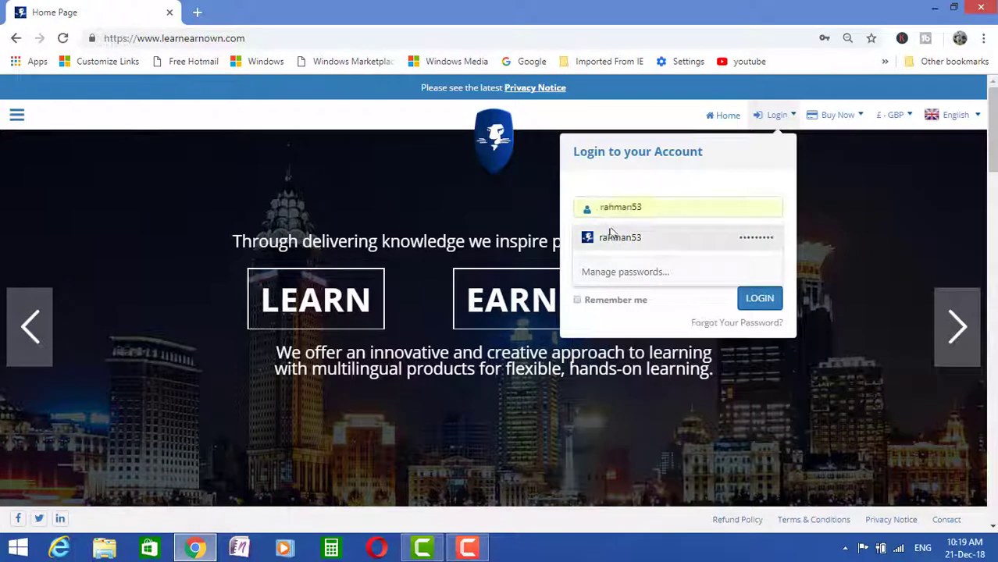
Step: Log in to the member account with the saved username and account password
{"action": "left_click", "coordinate": [614, 236]}
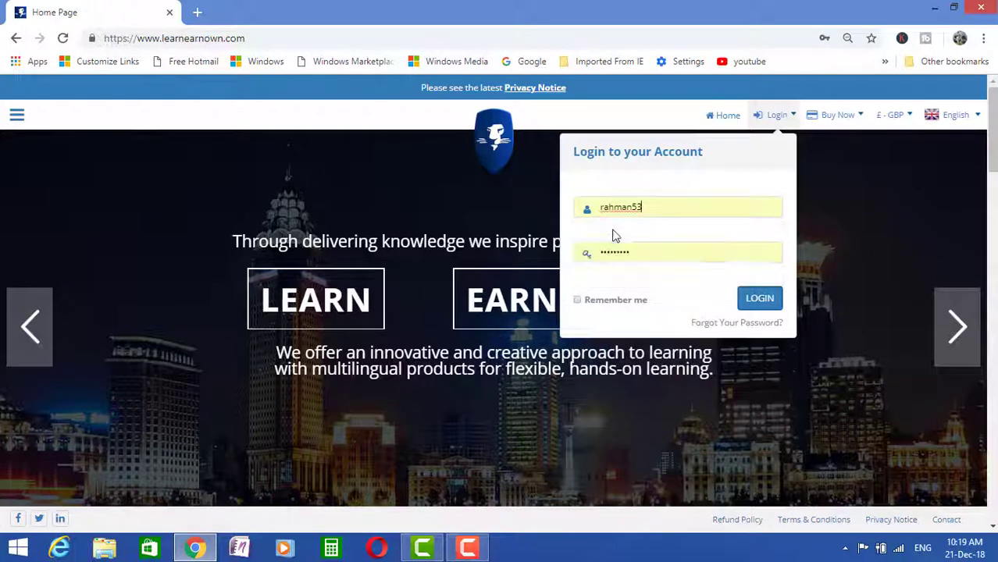
{"action": "left_click", "coordinate": [761, 302]}
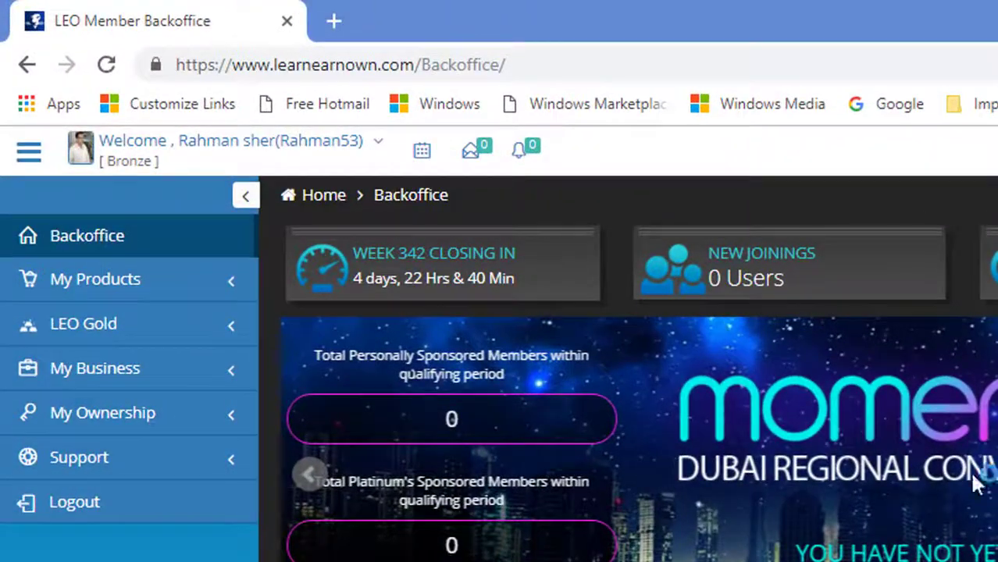
Step: Open the Digital Market Service product page and start activating a Coreline eLearning course
{"action": "left_click", "coordinate": [204, 296]}
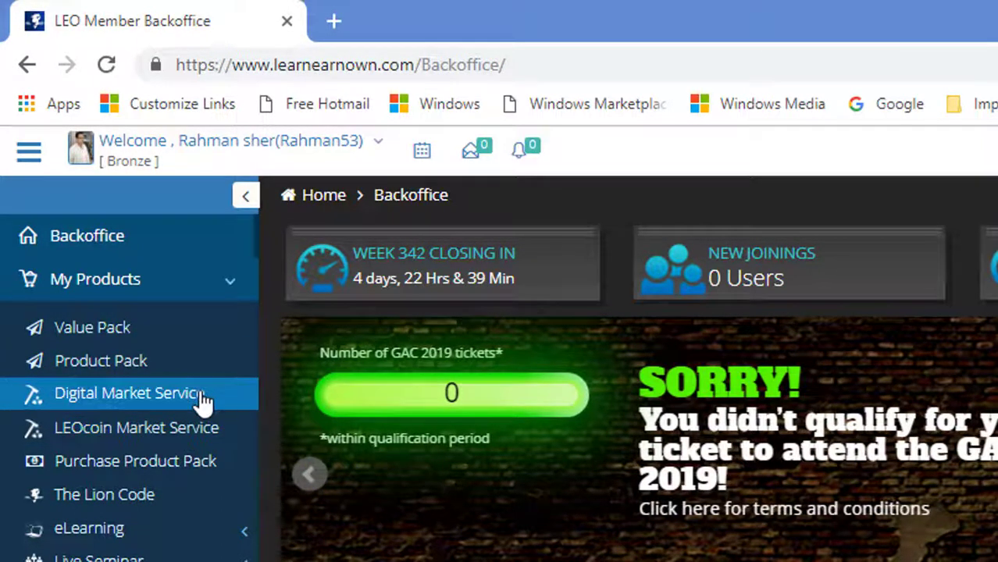
{"action": "left_click", "coordinate": [202, 402]}
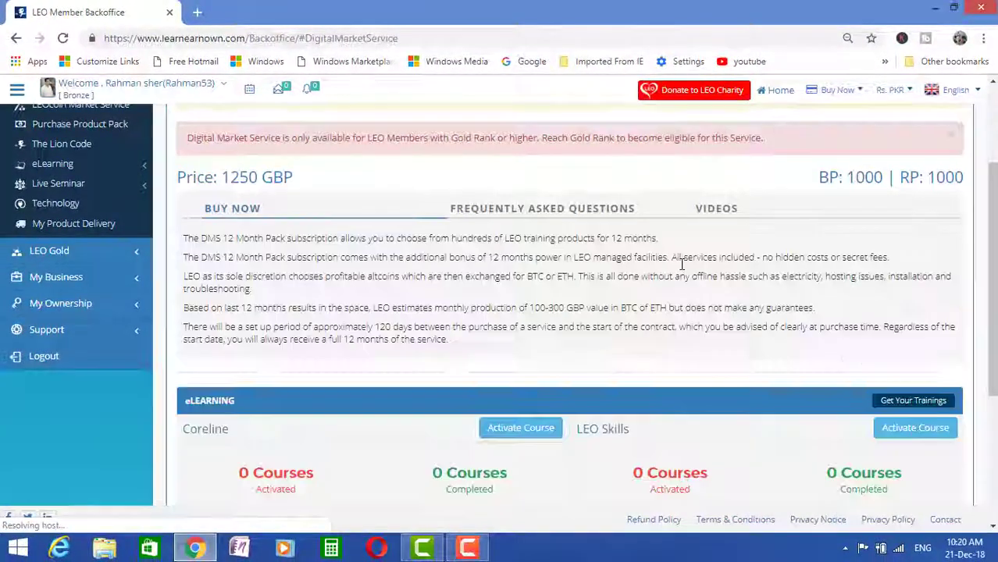
{"action": "scroll", "coordinate": [682, 264], "scroll_direction": "down", "scroll_amount": 2}
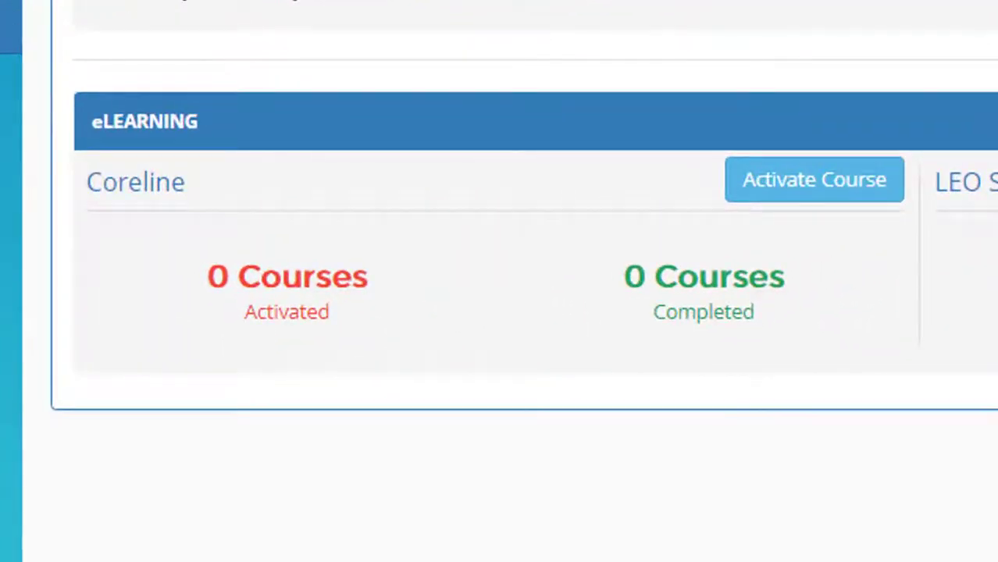
{"action": "scroll", "coordinate": [407, 201], "scroll_direction": "up", "scroll_amount": 3}
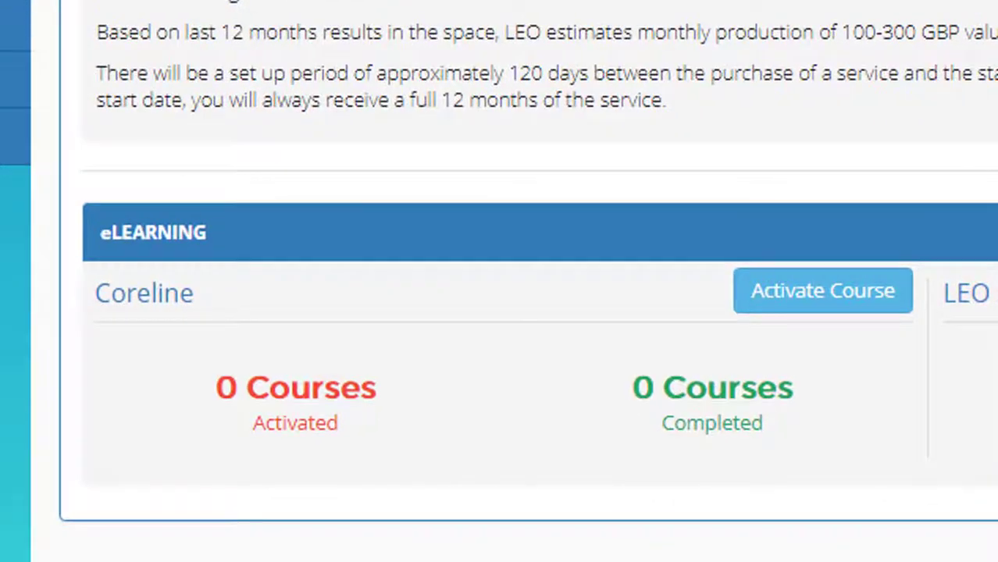
{"action": "left_click", "coordinate": [874, 308]}
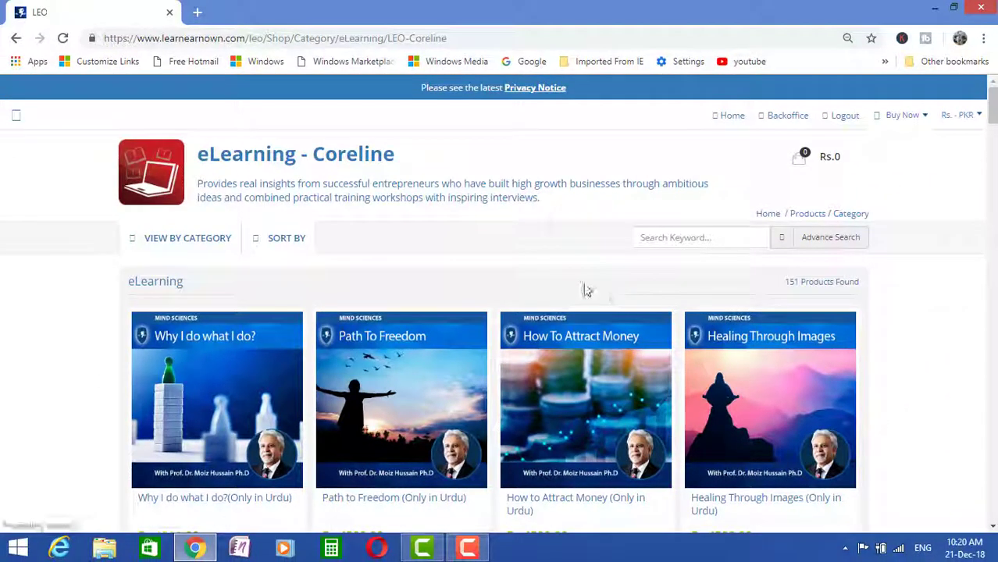
Step: Add the courses "Why I do what I do?", "Path to Freedom" and "How to Attract Money" to the cart
{"action": "scroll", "coordinate": [586, 288], "scroll_direction": "down", "scroll_amount": 2}
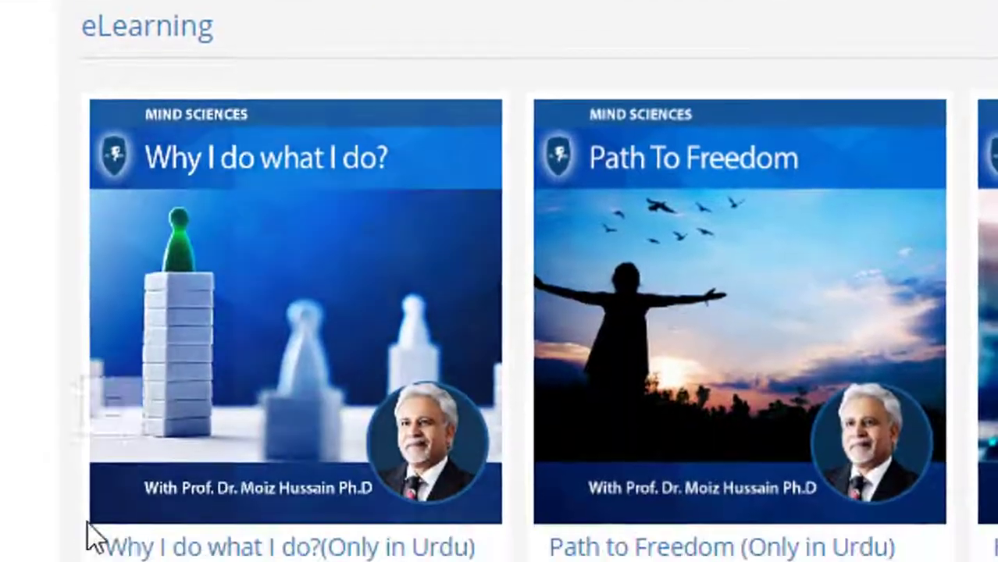
{"action": "mouse_move", "coordinate": [148, 458]}
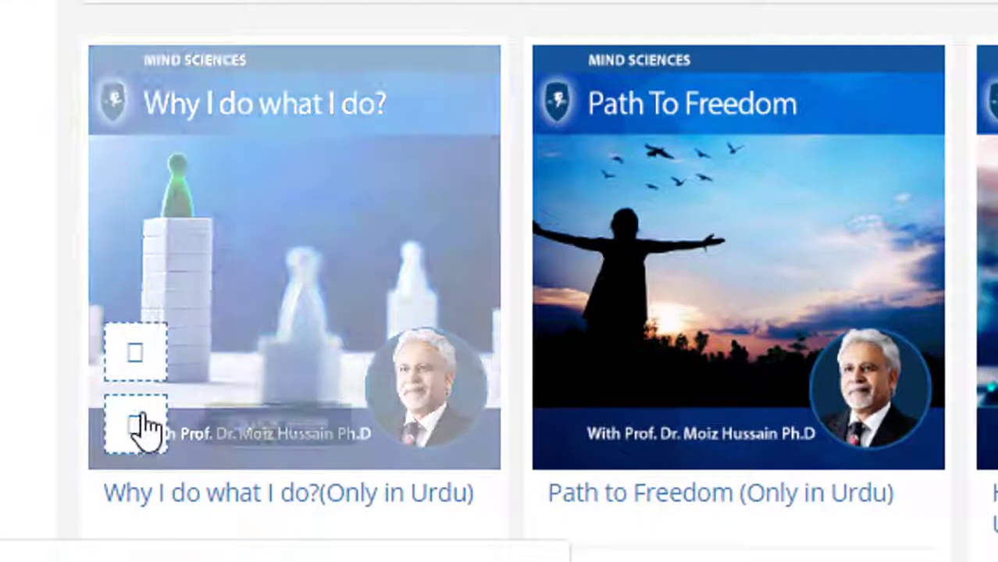
{"action": "left_click", "coordinate": [136, 361]}
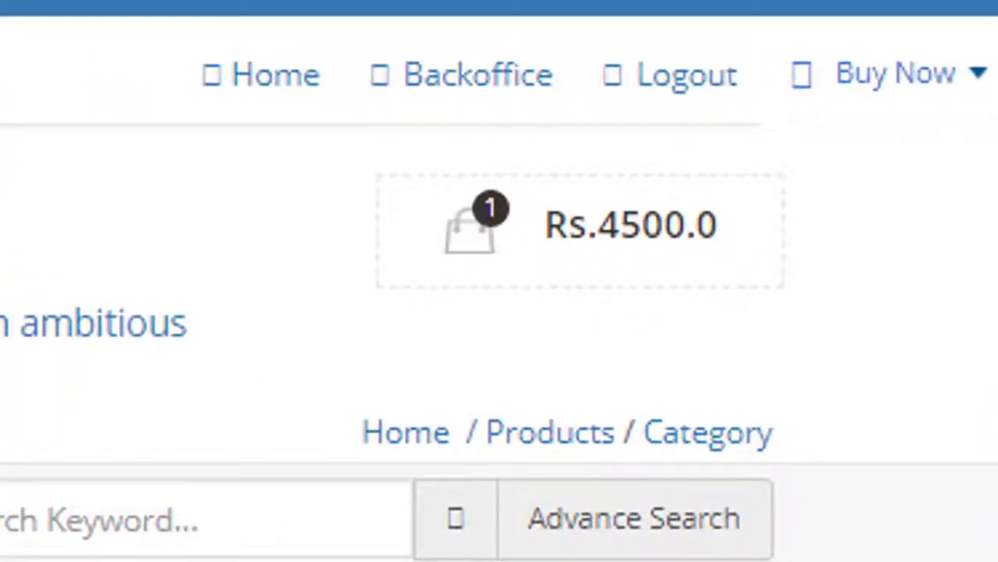
{"action": "mouse_move", "coordinate": [276, 513]}
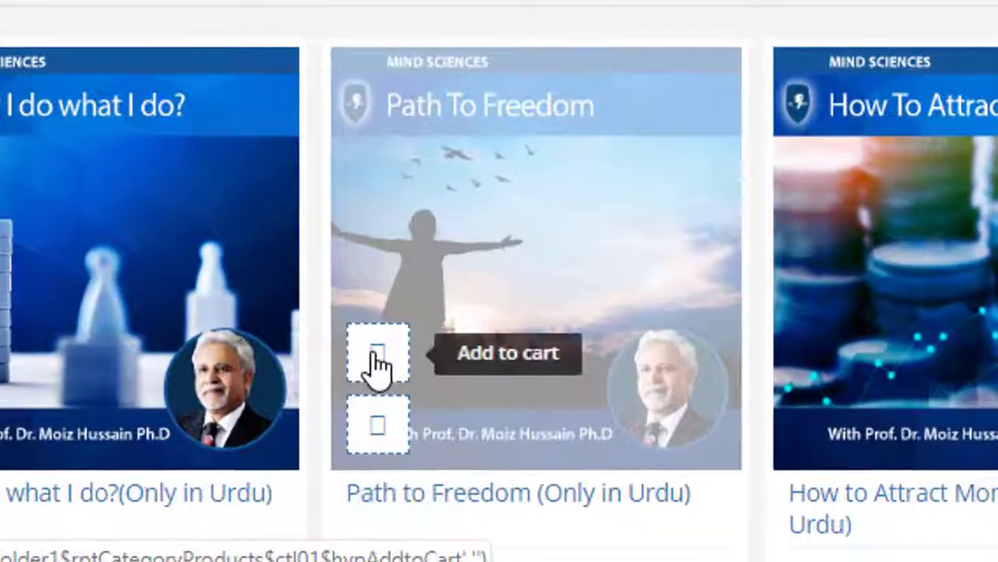
{"action": "left_click", "coordinate": [379, 358]}
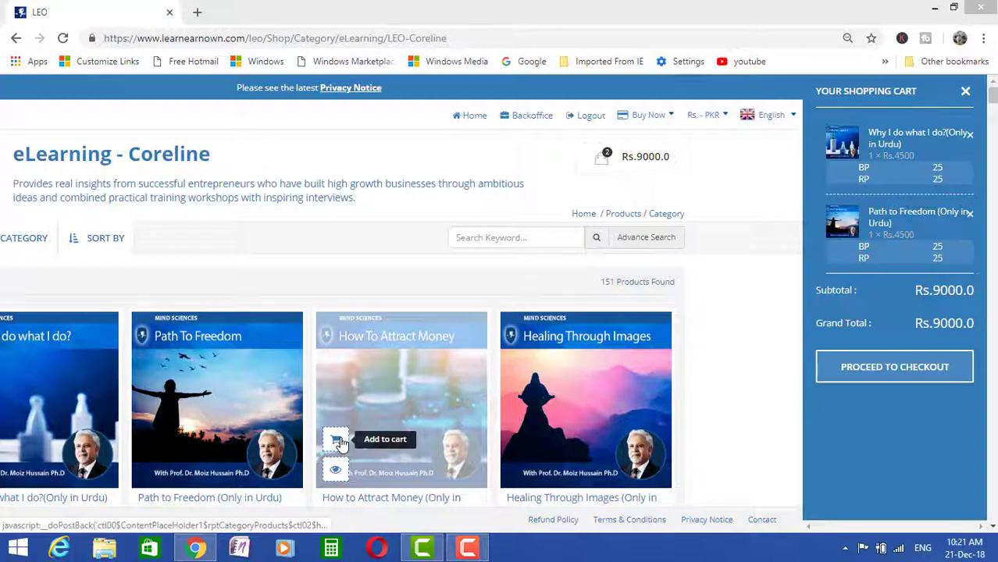
{"action": "left_click", "coordinate": [338, 441]}
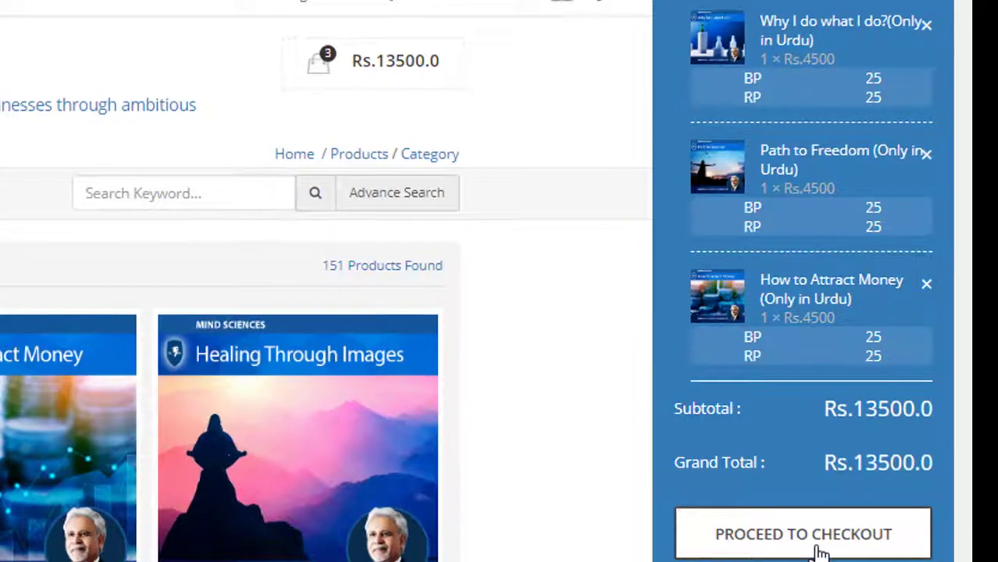
Step: Proceed to checkout and log in as an existing member with the saved account password, dismissing the offer to save it
{"action": "left_click", "coordinate": [820, 551]}
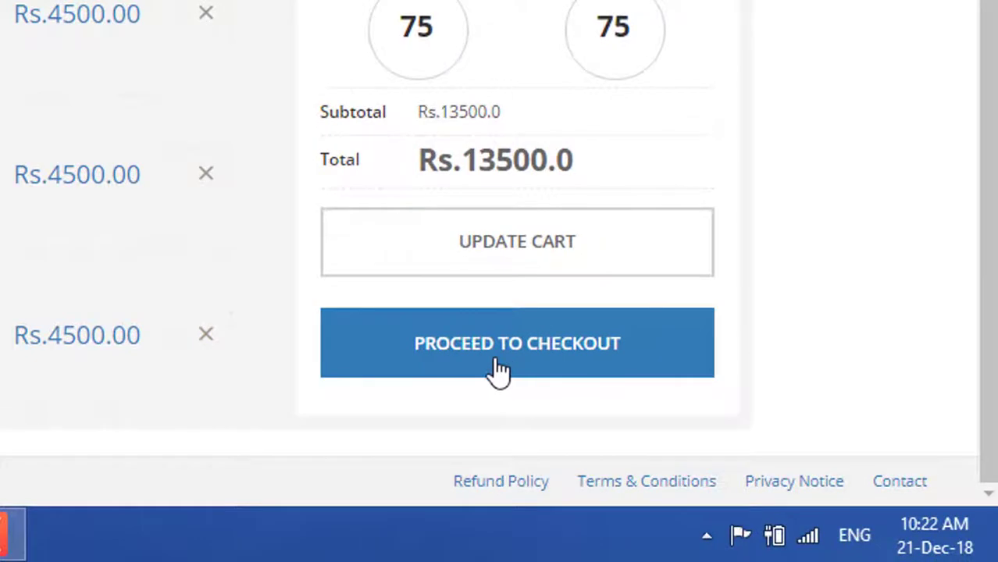
{"action": "left_click", "coordinate": [498, 367]}
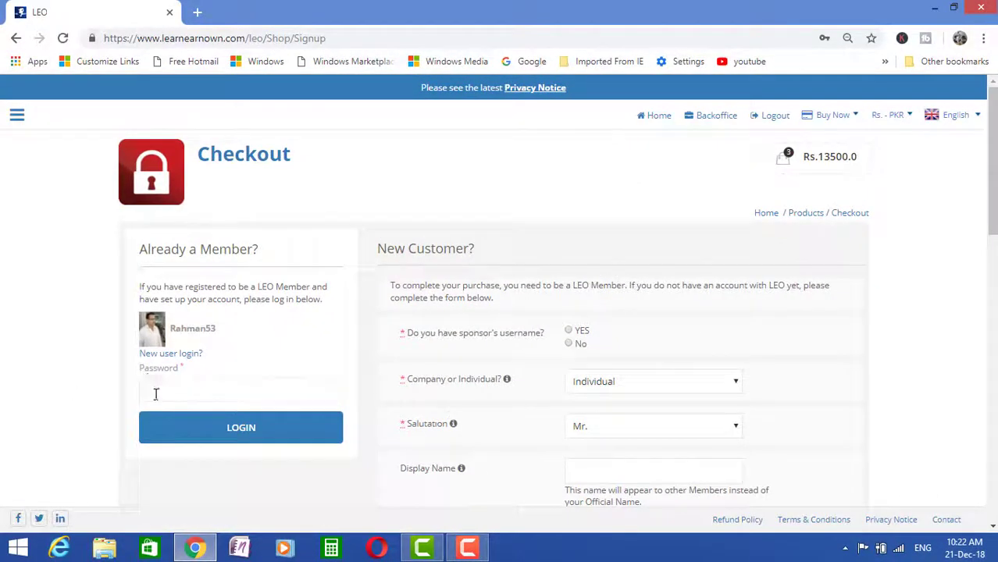
{"action": "left_click", "coordinate": [156, 393]}
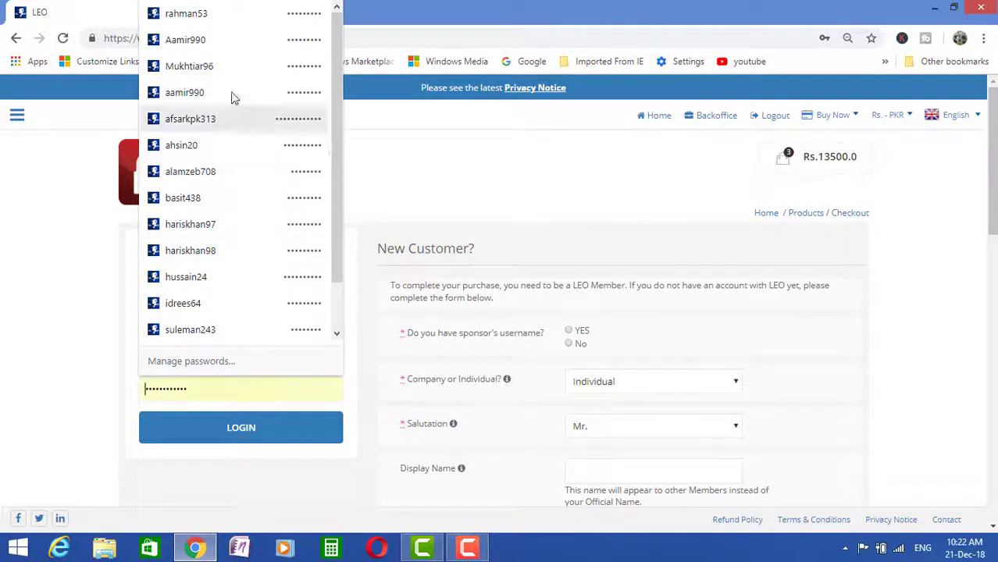
{"action": "left_click", "coordinate": [251, 14]}
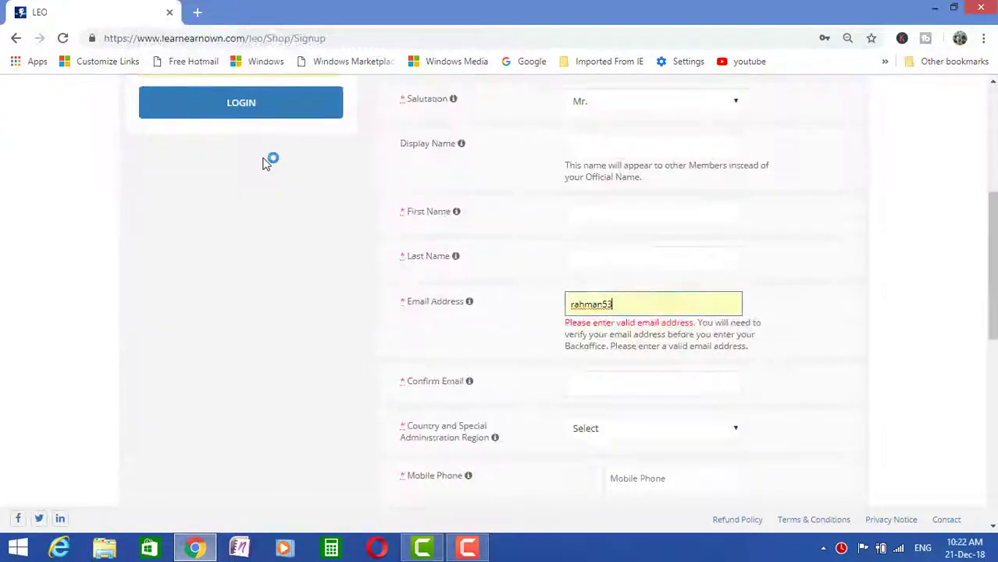
{"action": "scroll", "coordinate": [283, 285], "scroll_direction": "up", "scroll_amount": 2}
{"action": "left_click", "coordinate": [271, 265]}
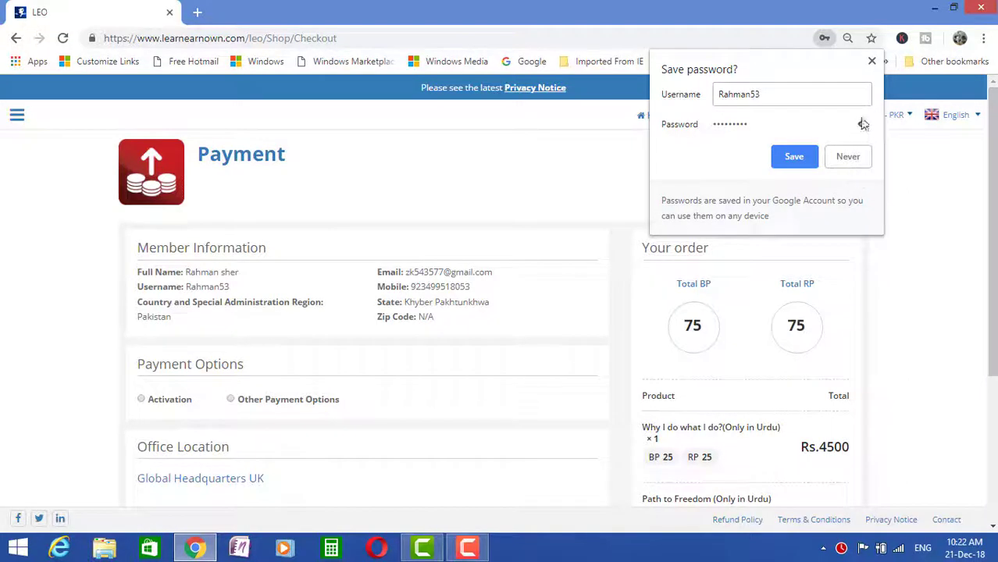
{"action": "left_click", "coordinate": [873, 63]}
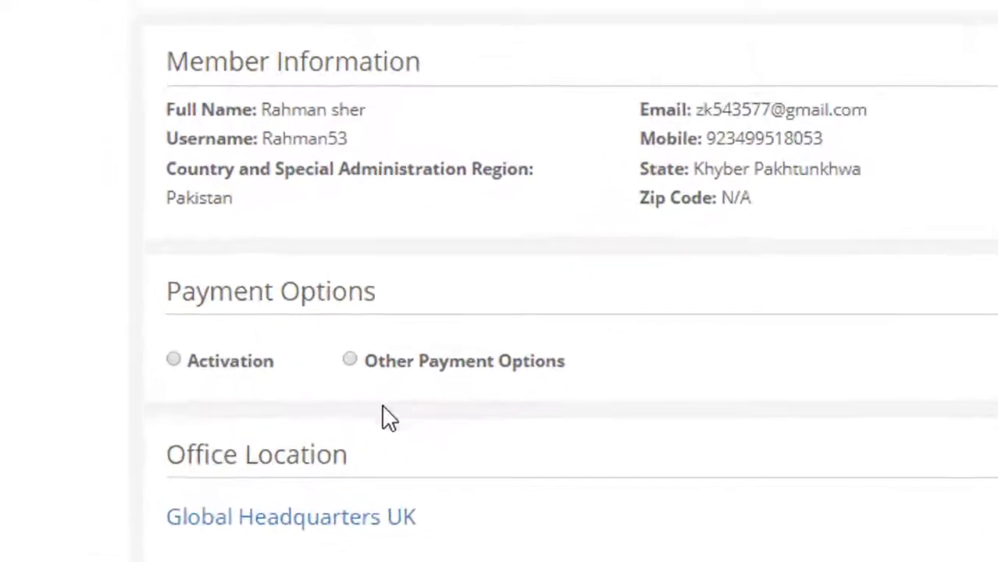
Step: Choose Activation as the payment option and activate the ordered courses
{"action": "left_click", "coordinate": [177, 357]}
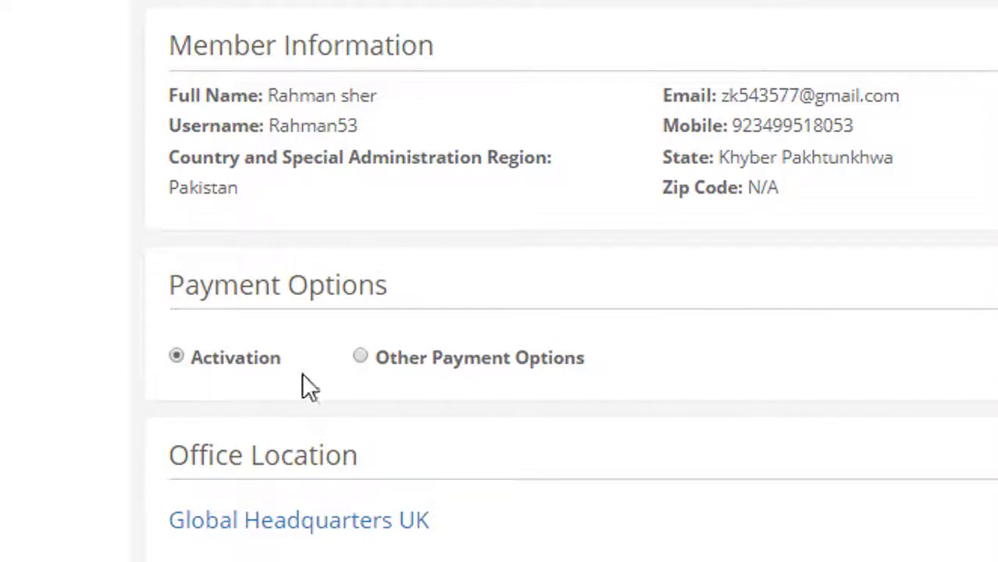
{"action": "scroll", "coordinate": [487, 406], "scroll_direction": "down", "scroll_amount": 5}
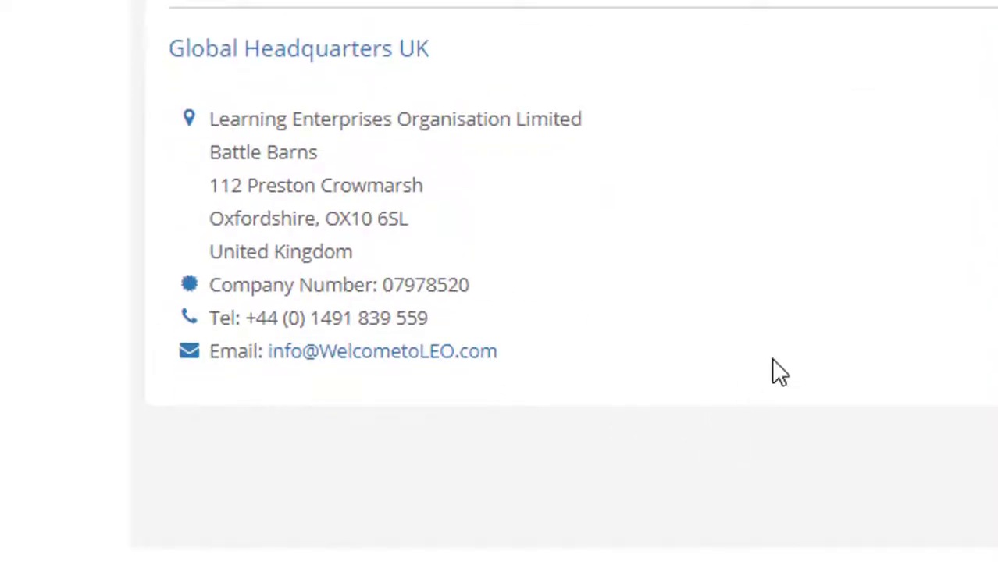
{"action": "scroll", "coordinate": [772, 361], "scroll_direction": "up", "scroll_amount": 5}
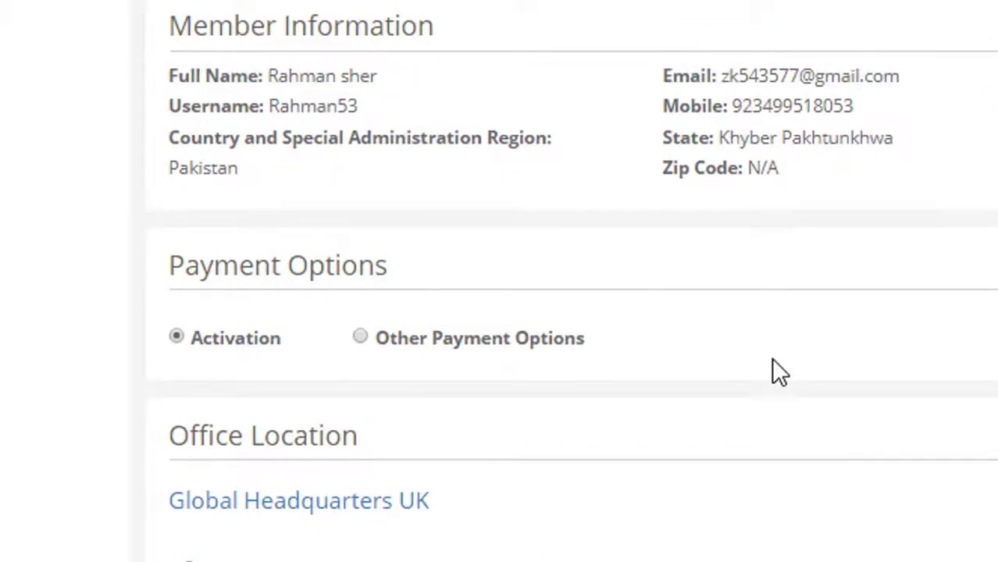
{"action": "scroll", "coordinate": [773, 361], "scroll_direction": "down", "scroll_amount": 5}
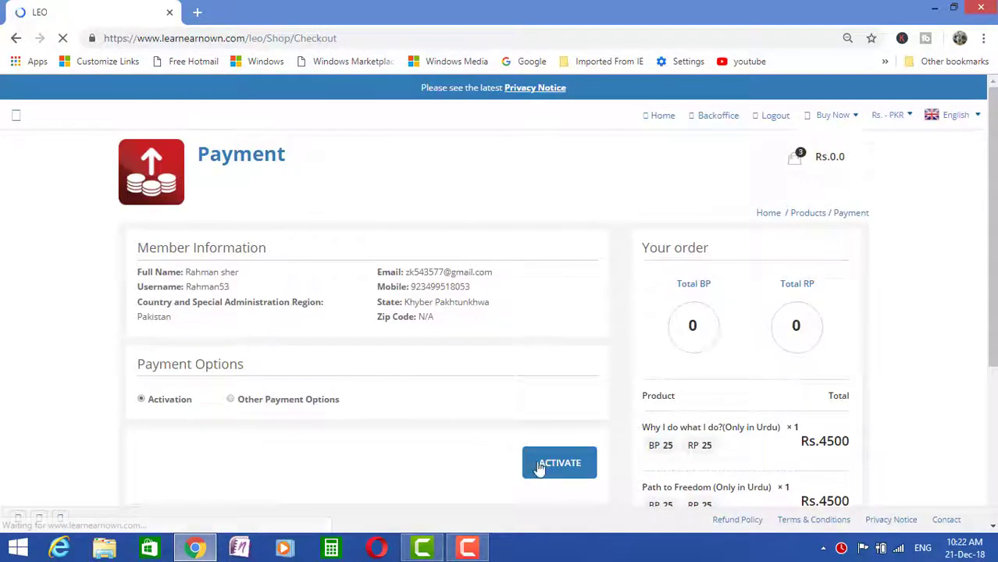
{"action": "scroll", "coordinate": [553, 465], "scroll_direction": "down", "scroll_amount": 2}
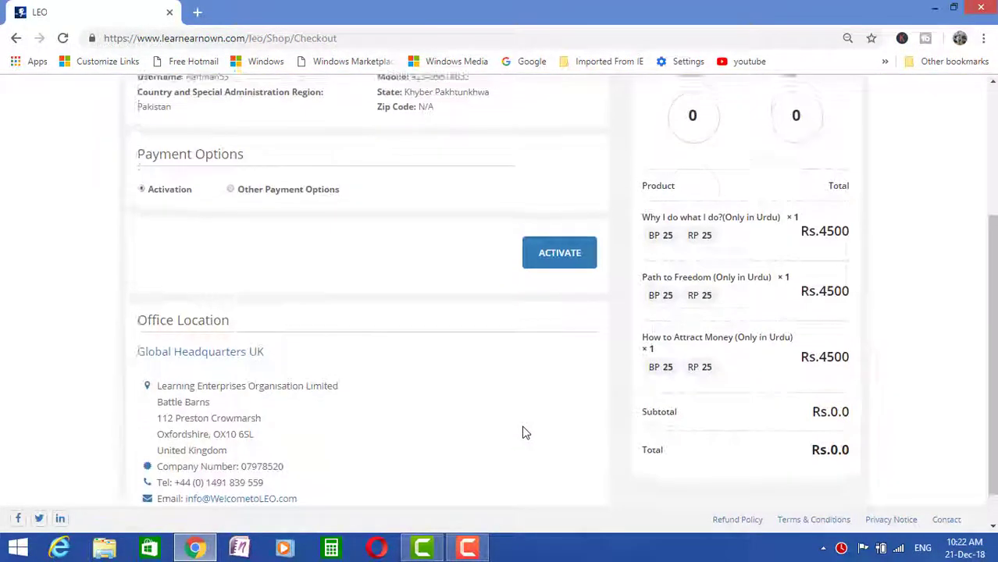
{"action": "scroll", "coordinate": [525, 430], "scroll_direction": "up", "scroll_amount": 1}
{"action": "left_click", "coordinate": [573, 326]}
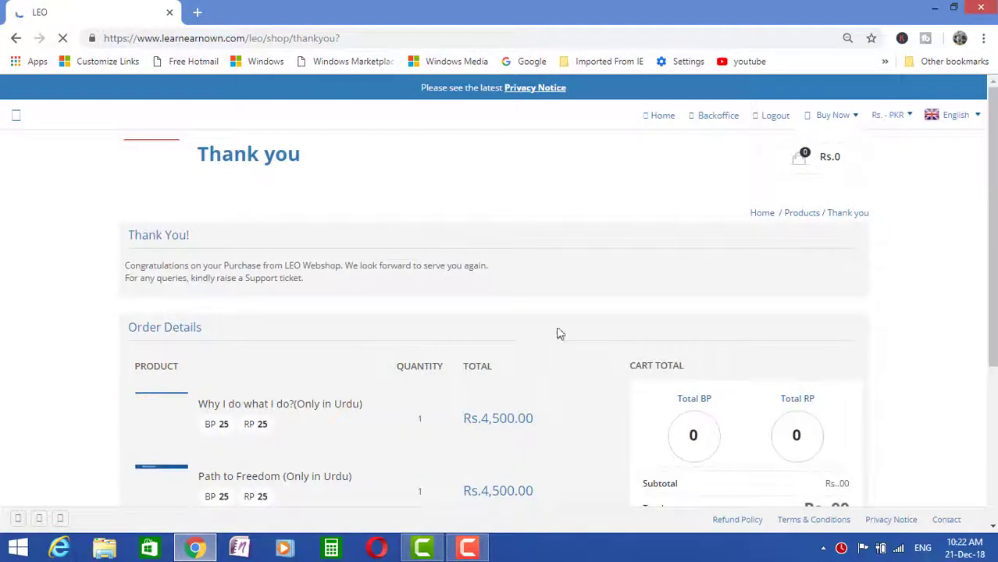
Step: Review the order details, and check the activated Coreline courses on the Digital Market Service page in the Backoffice
{"action": "scroll", "coordinate": [572, 290], "scroll_direction": "down", "scroll_amount": 2}
{"action": "scroll", "coordinate": [579, 368], "scroll_direction": "down", "scroll_amount": 1}
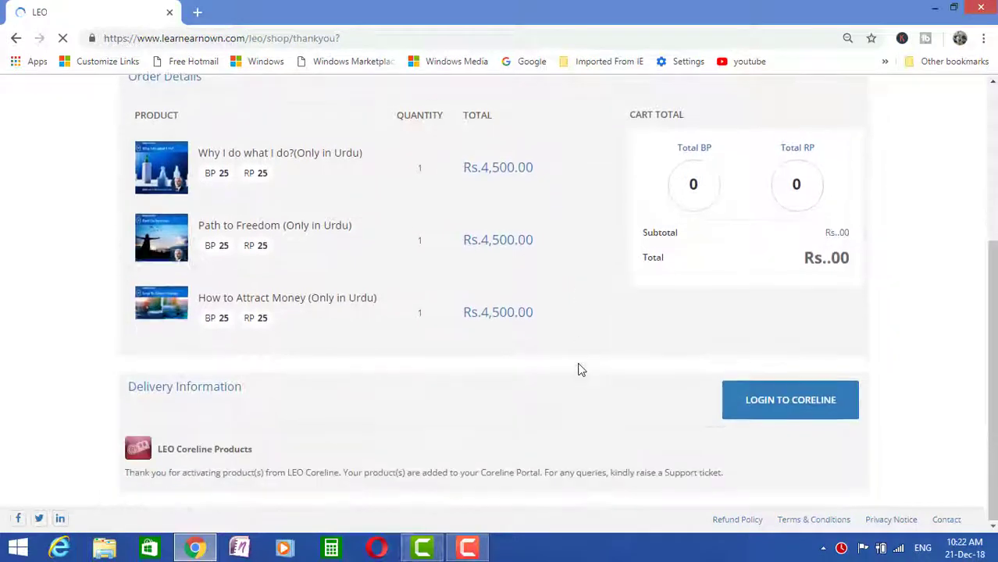
{"action": "scroll", "coordinate": [582, 375], "scroll_direction": "up", "scroll_amount": 3}
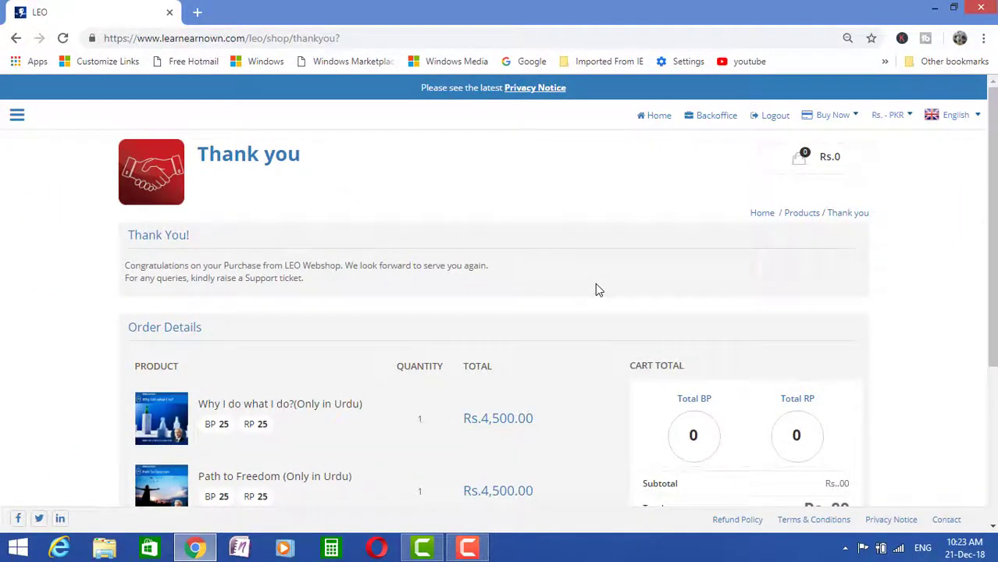
{"action": "left_click", "coordinate": [718, 127]}
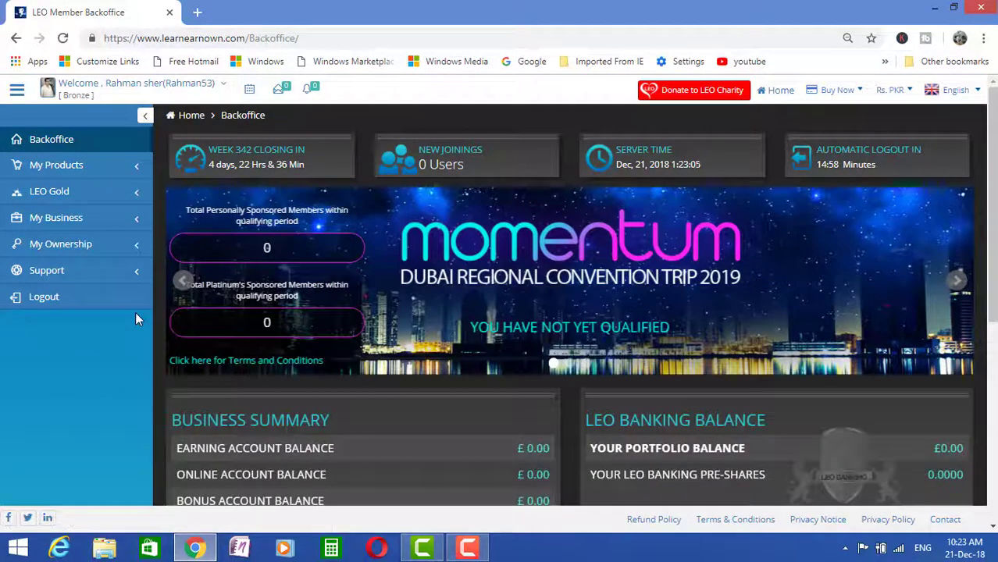
{"action": "left_click", "coordinate": [97, 178]}
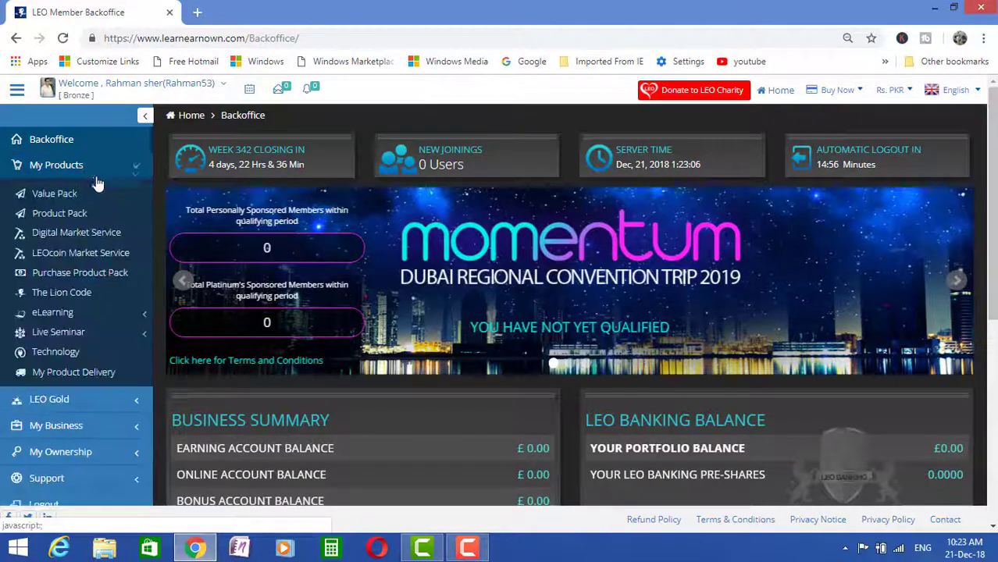
{"action": "left_click", "coordinate": [100, 232]}
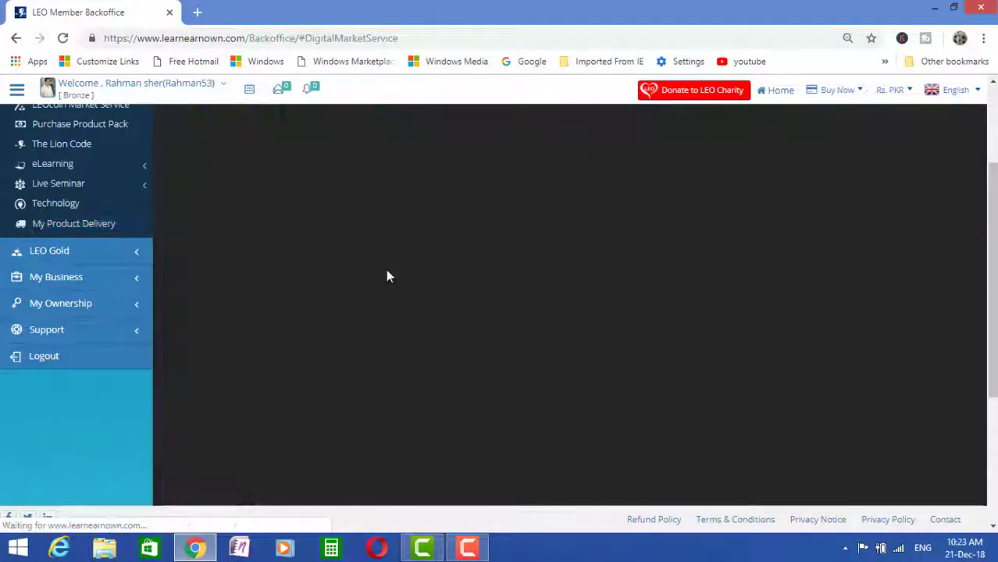
{"action": "scroll", "coordinate": [403, 328], "scroll_direction": "down", "scroll_amount": 3}
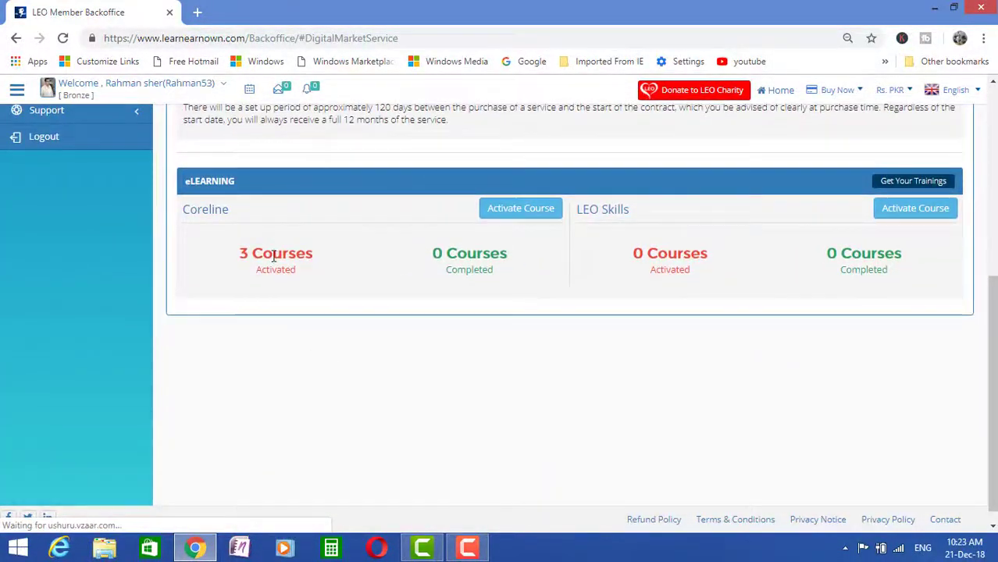
{"action": "scroll", "coordinate": [273, 258], "scroll_direction": "up", "scroll_amount": 2}
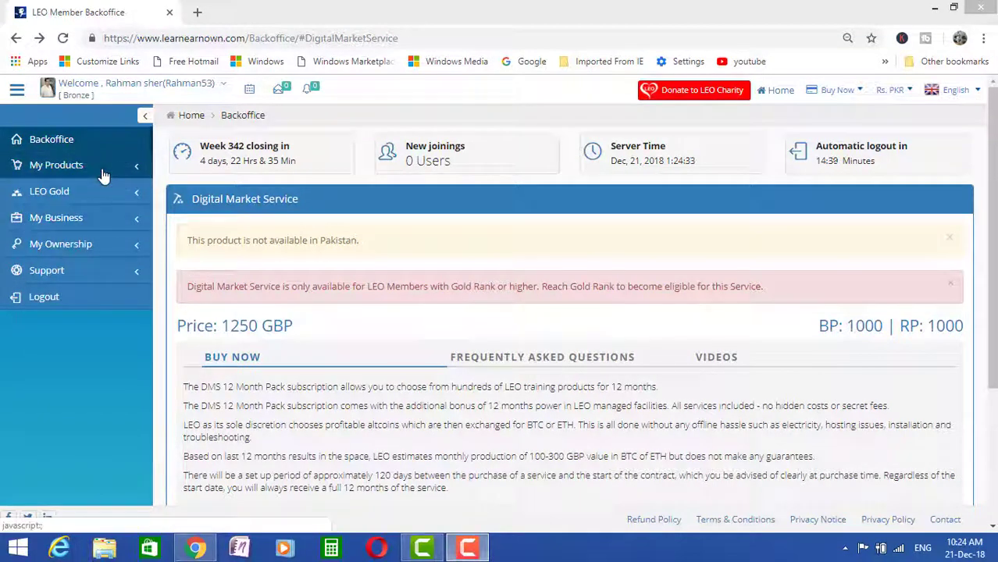
Step: Open LEO Coreline from the eLearning products and look through the courses under My Training
{"action": "left_click", "coordinate": [104, 172]}
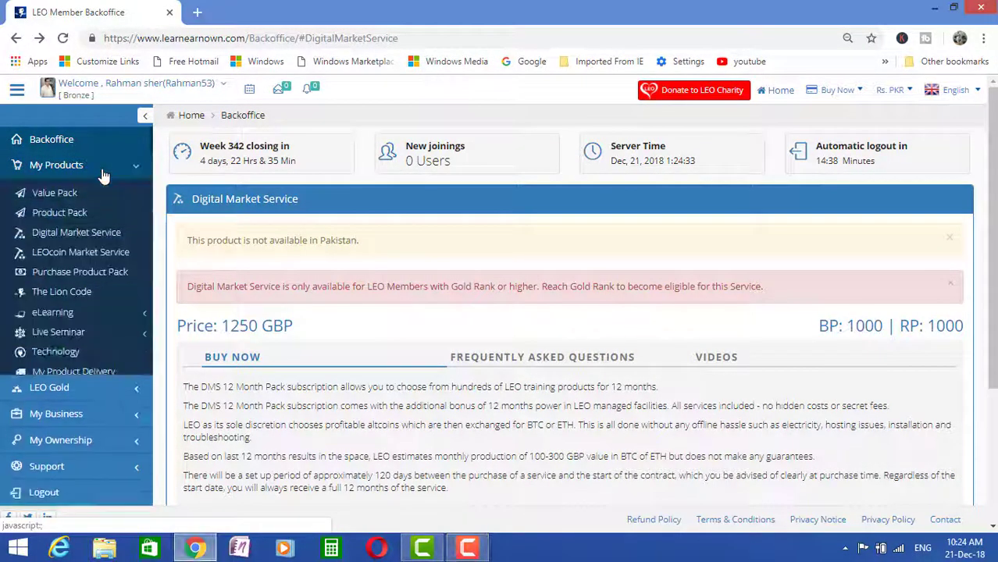
{"action": "left_click", "coordinate": [89, 324]}
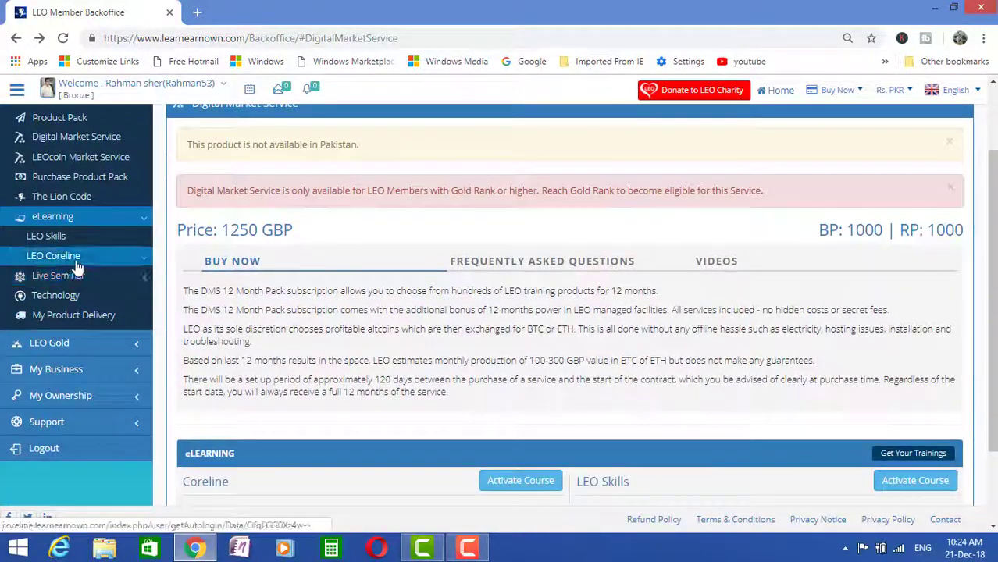
{"action": "left_click", "coordinate": [76, 263]}
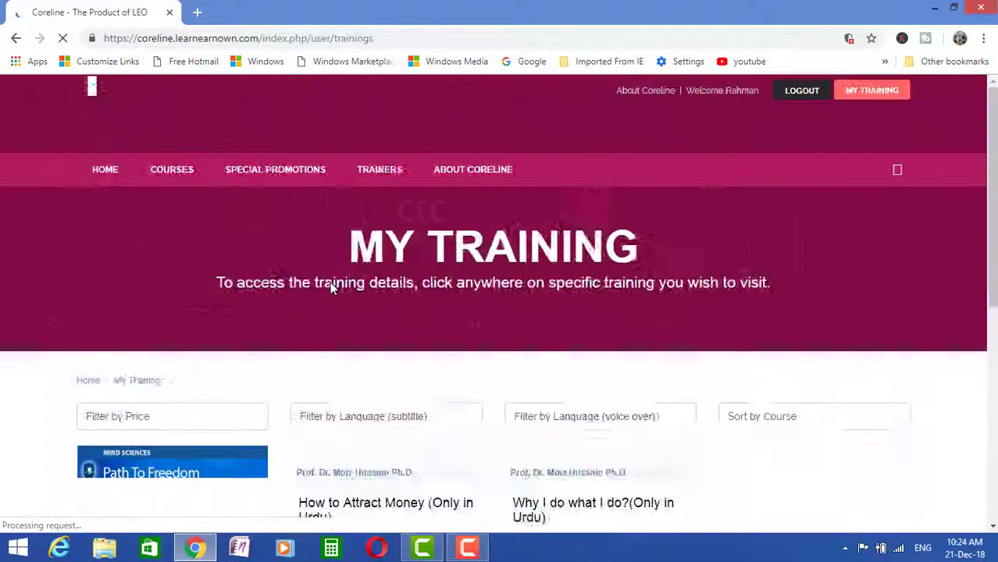
{"action": "scroll", "coordinate": [464, 312], "scroll_direction": "down", "scroll_amount": 3}
{"action": "scroll", "coordinate": [464, 312], "scroll_direction": "down", "scroll_amount": 2}
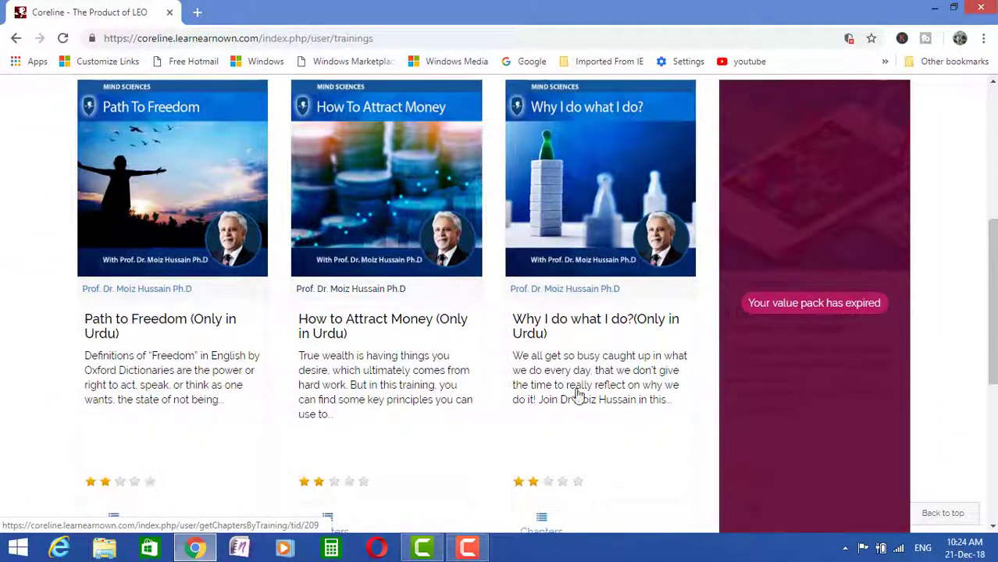
{"action": "scroll", "coordinate": [575, 394], "scroll_direction": "up", "scroll_amount": 1}
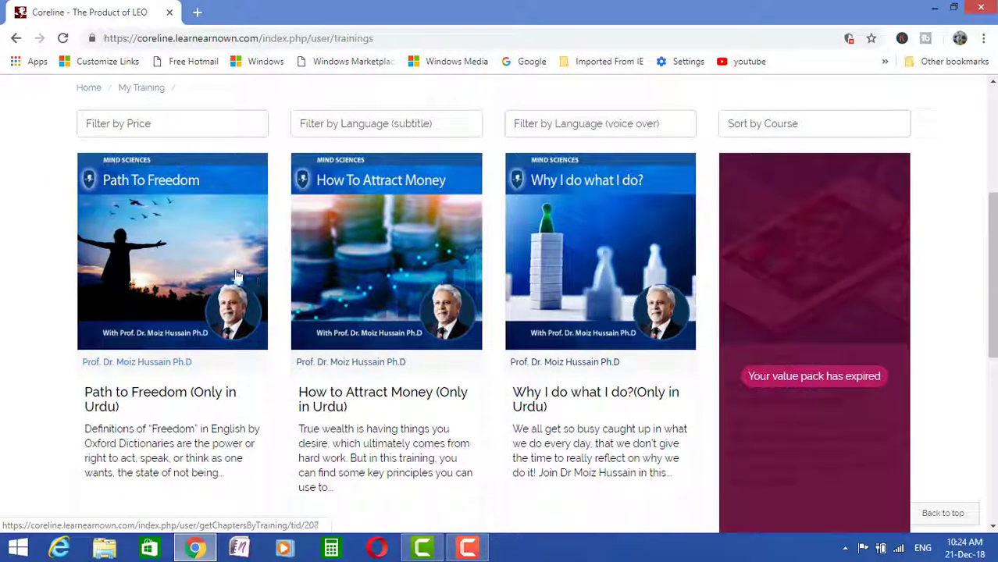